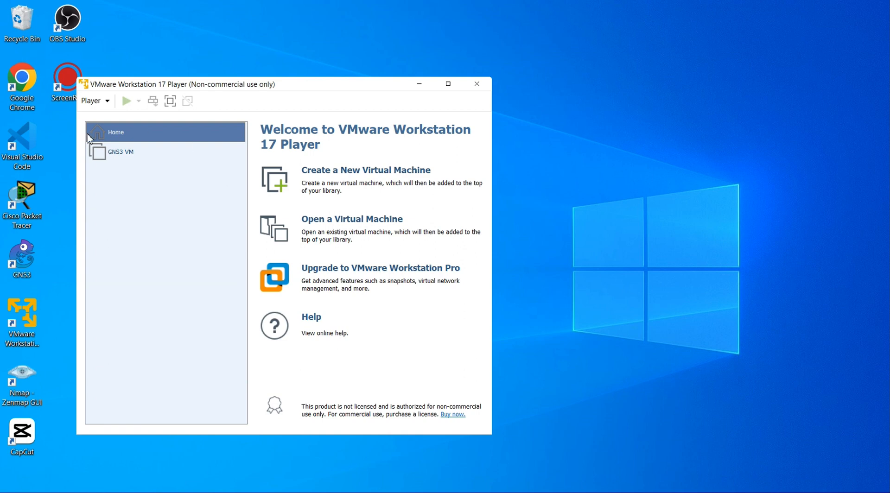
- Start a new virtual machine from the Win10_22H2_English_x64v1(1).iso image without a product key
{"action": "left_click", "coordinate": [352, 176]}
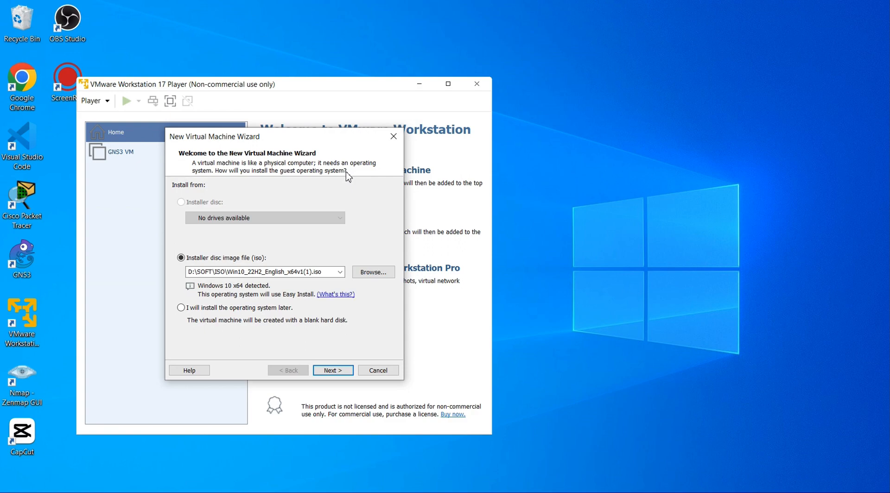
{"action": "left_click", "coordinate": [375, 274]}
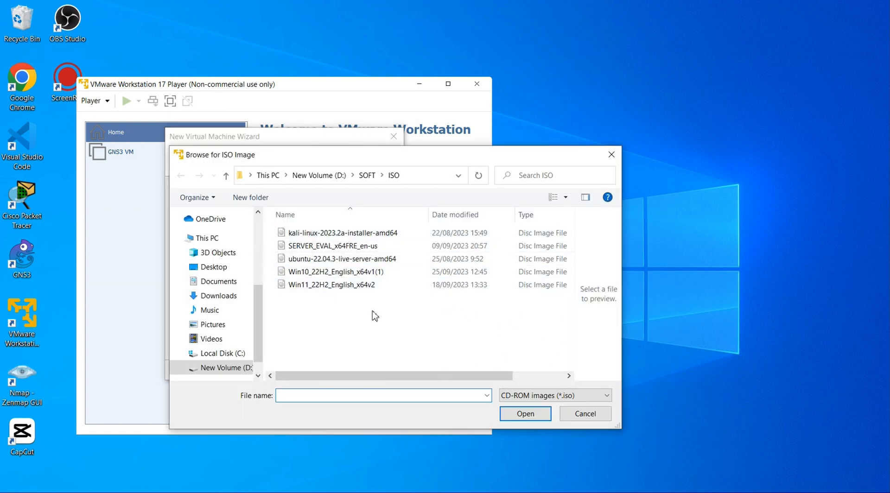
{"action": "left_click", "coordinate": [362, 274]}
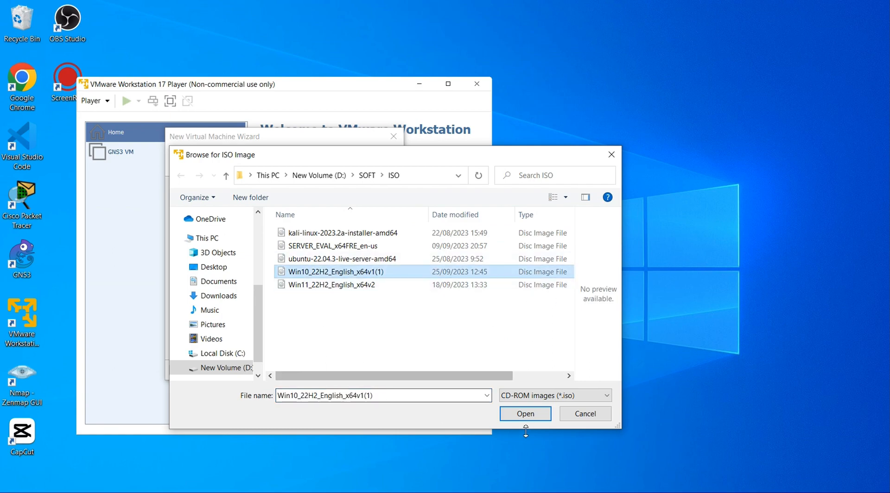
{"action": "left_click", "coordinate": [524, 416]}
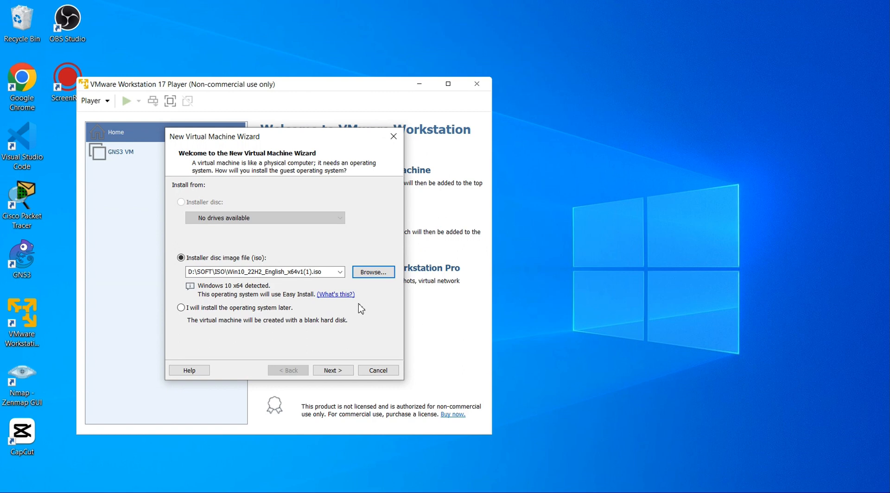
{"action": "left_click", "coordinate": [341, 373]}
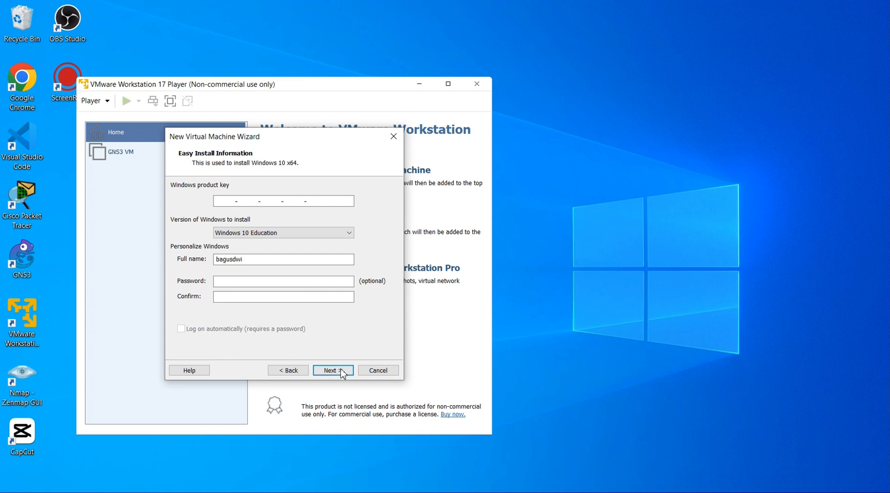
{"action": "left_click", "coordinate": [342, 371]}
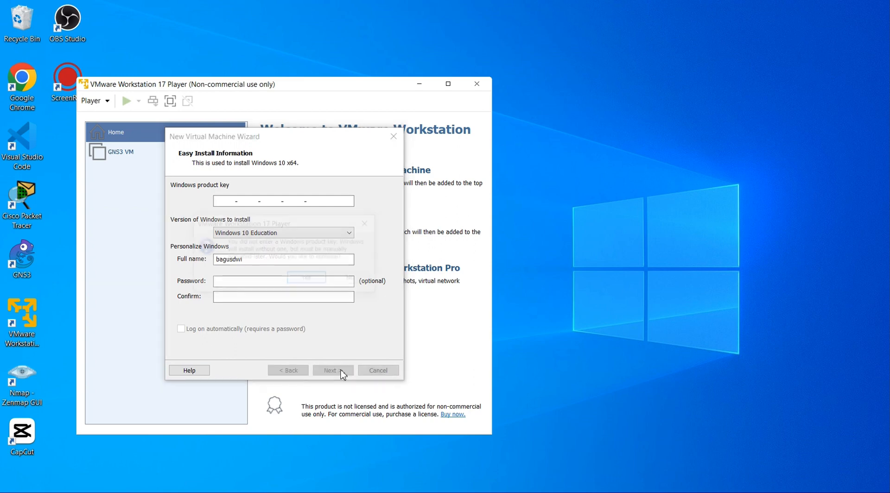
{"action": "left_click", "coordinate": [312, 280]}
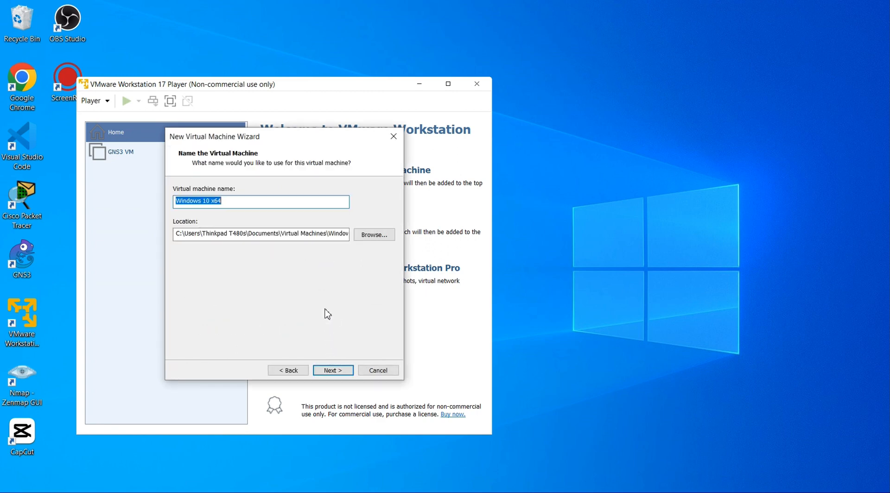
- Keep the default machine name and set the maximum disk size to 20 GB
{"action": "left_click", "coordinate": [332, 370]}
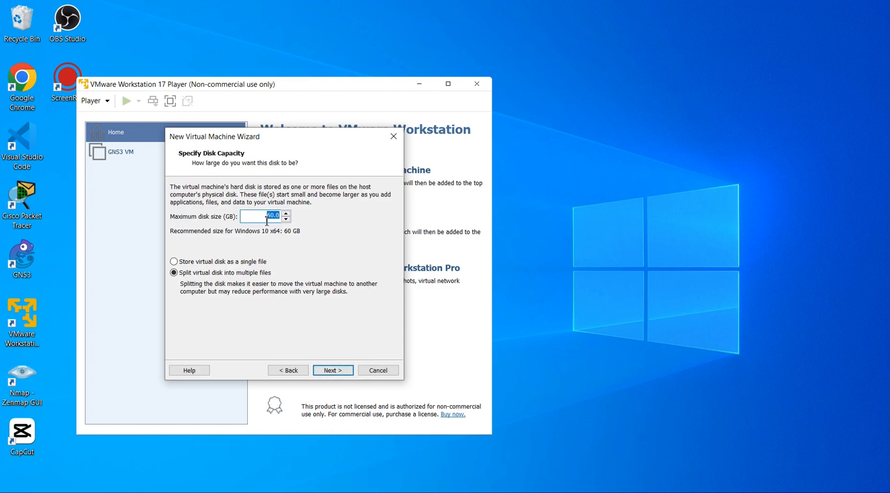
{"action": "type", "text": "20"}
{"action": "left_click", "coordinate": [332, 370]}
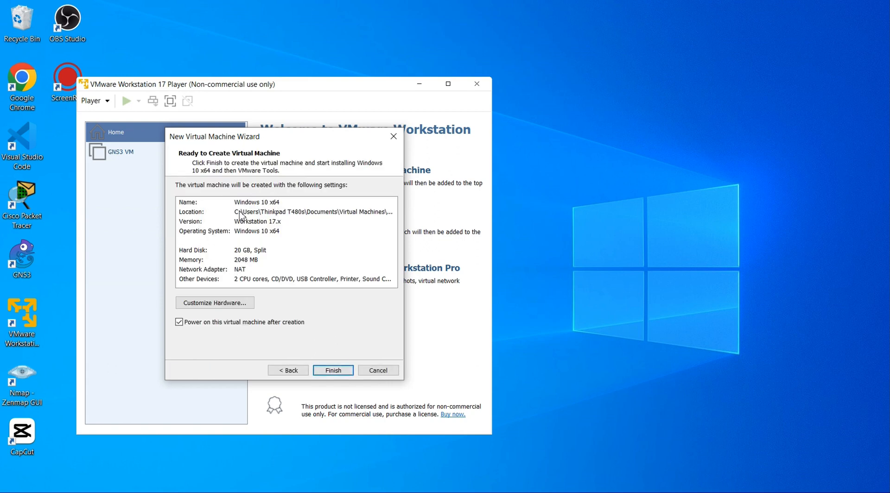
- Review the summary (Windows 10 x64, 2048 MB memory, NAT) and finish, powering on the VM
{"action": "left_click", "coordinate": [277, 202]}
{"action": "left_click", "coordinate": [259, 224]}
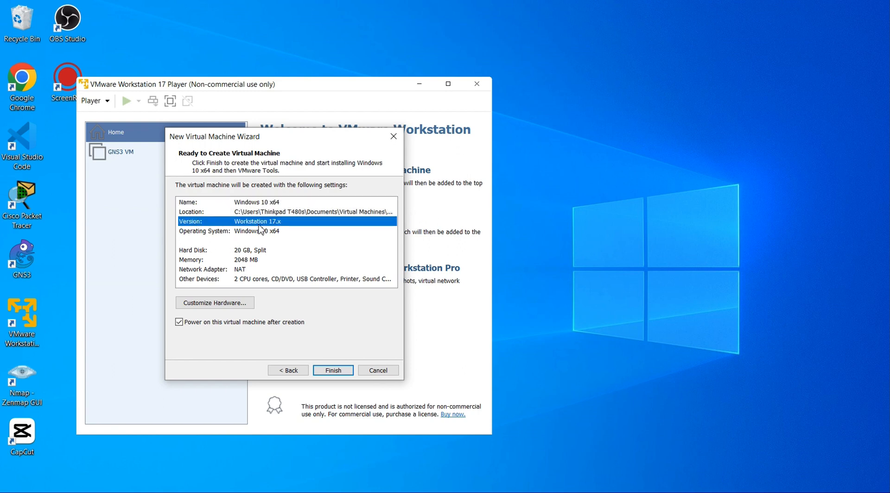
{"action": "left_click", "coordinate": [271, 231]}
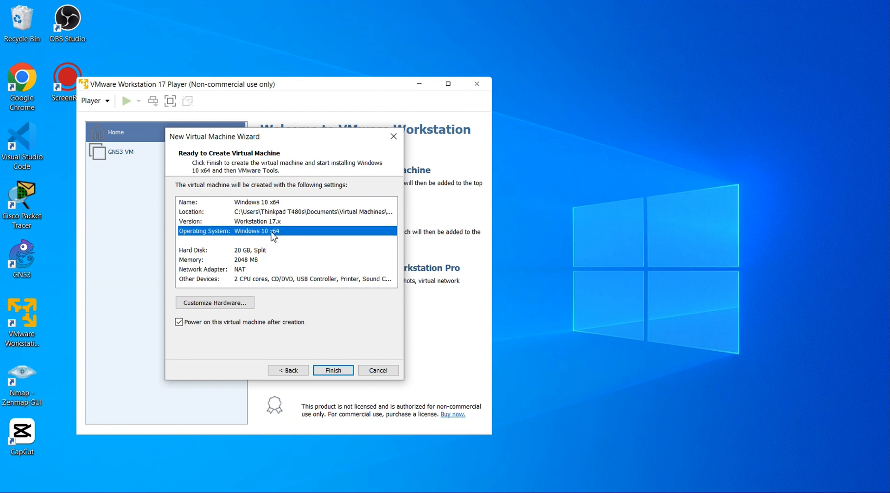
{"action": "left_click", "coordinate": [197, 253]}
{"action": "left_click", "coordinate": [203, 269]}
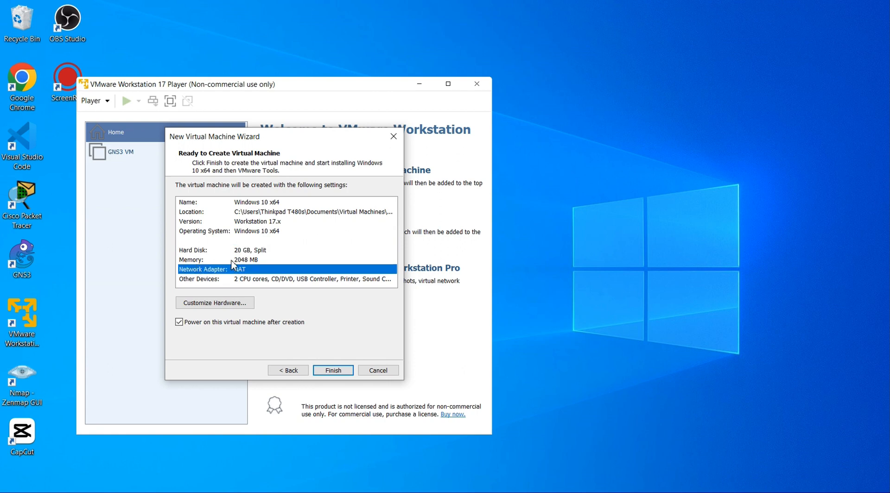
{"action": "left_click", "coordinate": [231, 260]}
{"action": "left_click", "coordinate": [213, 272]}
{"action": "left_click", "coordinate": [204, 286]}
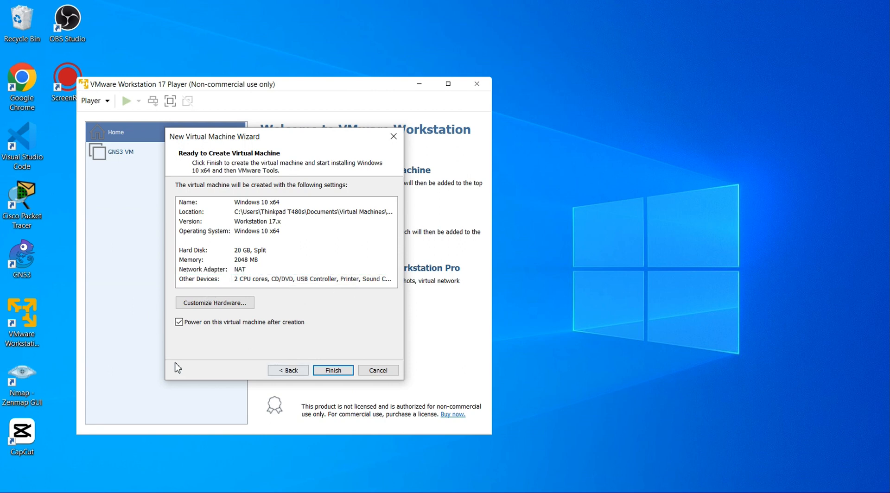
{"action": "left_click", "coordinate": [337, 372]}
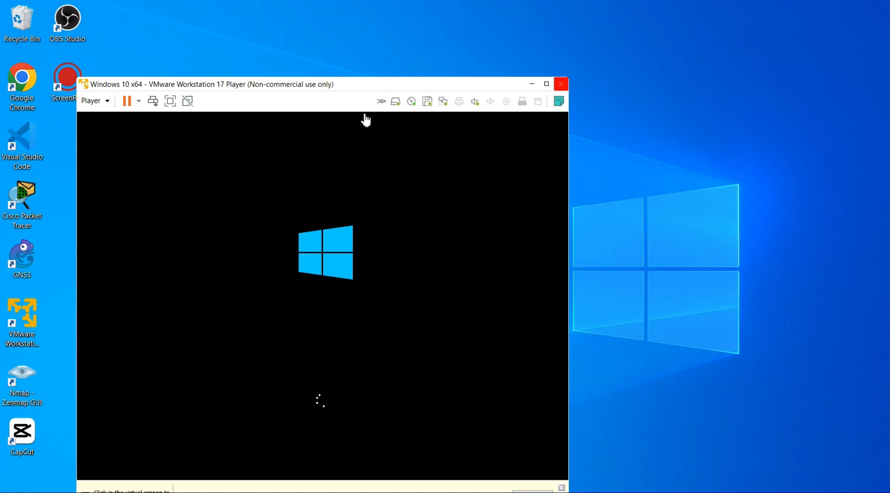
- Reposition the player window as Windows setup boots and dismiss the Easy Install notice
{"action": "left_click_drag", "start_coordinate": [349, 86], "coordinate": [388, 41]}
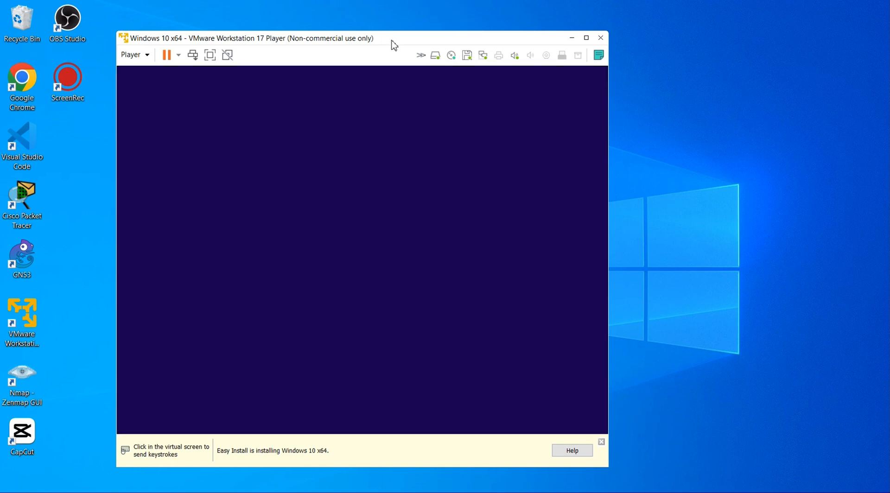
{"action": "mouse_move", "coordinate": [394, 44]}
{"action": "left_mouse_down"}
{"action": "mouse_move", "coordinate": [391, 61]}
{"action": "mouse_move", "coordinate": [386, 21]}
{"action": "mouse_move", "coordinate": [398, 72]}
{"action": "mouse_move", "coordinate": [406, 34]}
{"action": "left_mouse_up"}
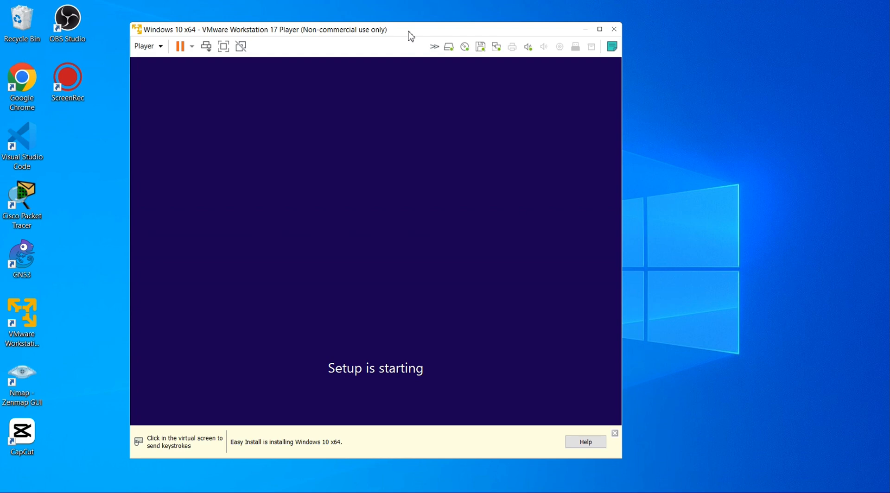
{"action": "left_click", "coordinate": [614, 434]}
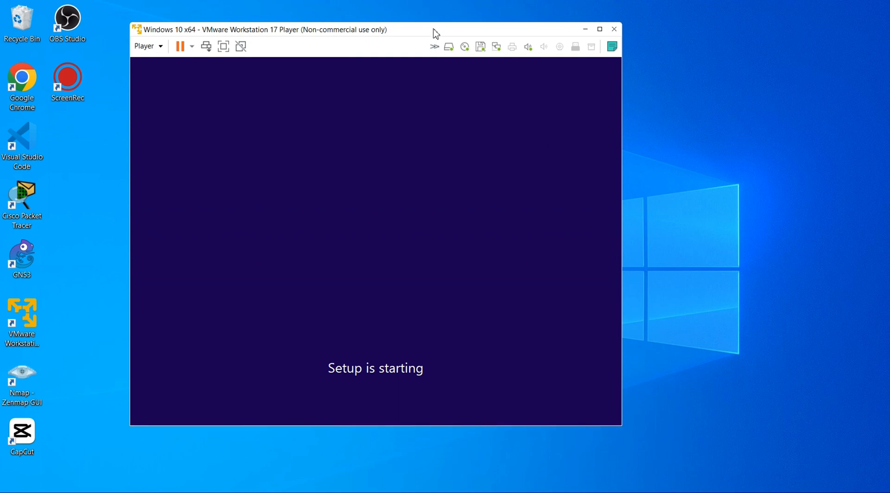
- Move the player window up and left while Windows setup runs
{"action": "left_click_drag", "start_coordinate": [433, 30], "coordinate": [408, 16]}
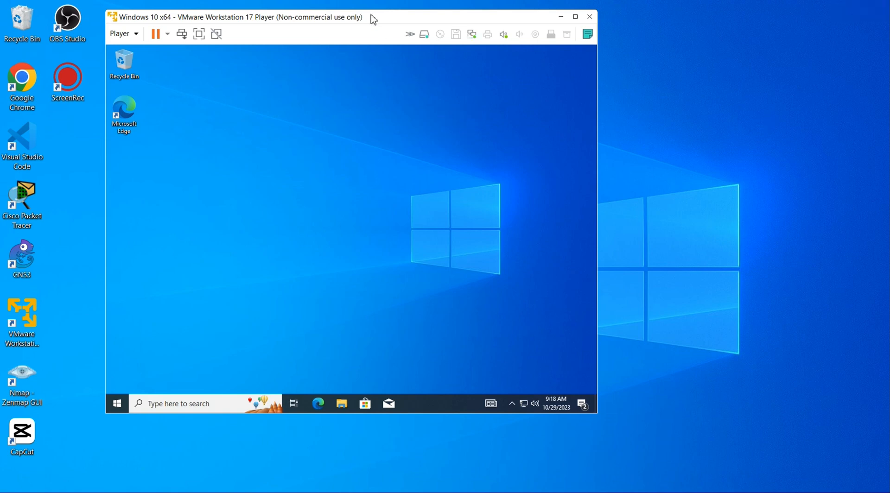
{"action": "left_click_drag", "start_coordinate": [352, 22], "coordinate": [381, 42]}
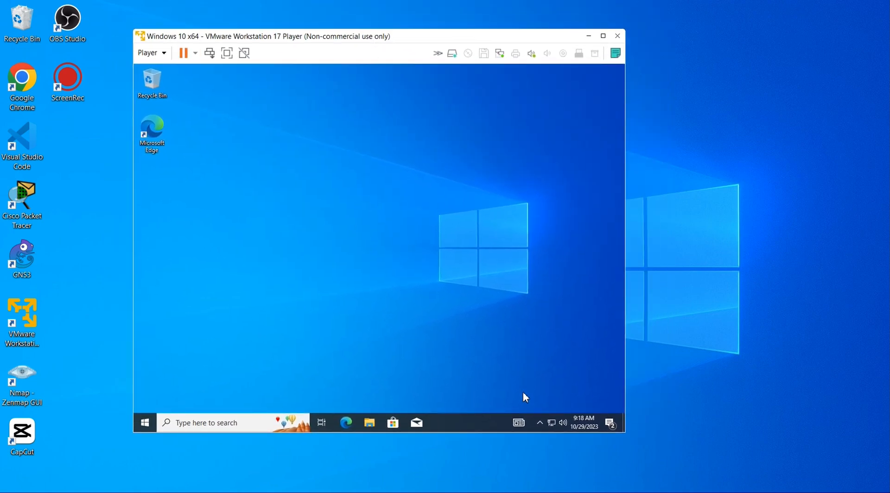
{"action": "left_click", "coordinate": [540, 423]}
{"action": "left_click", "coordinate": [361, 284]}
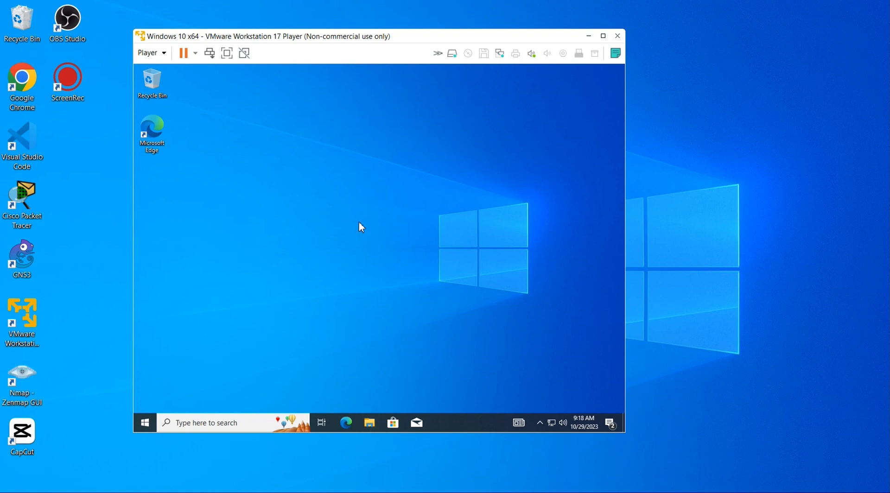
{"action": "left_click", "coordinate": [622, 40]}
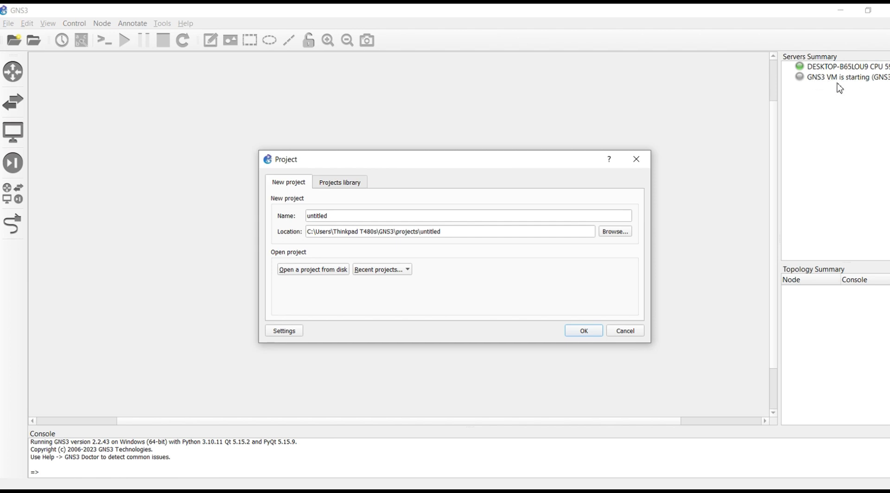
- Dismiss the new project dialog and show the list of all device templates
{"action": "left_click", "coordinate": [625, 334]}
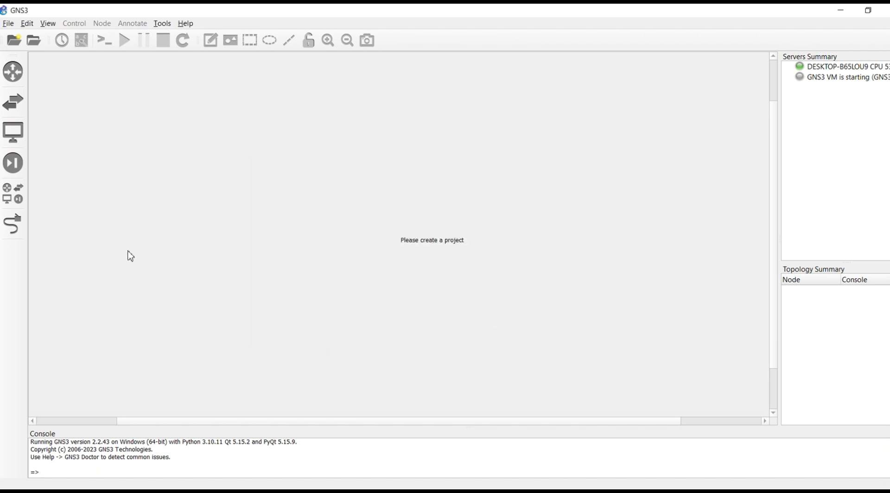
{"action": "left_click", "coordinate": [19, 200]}
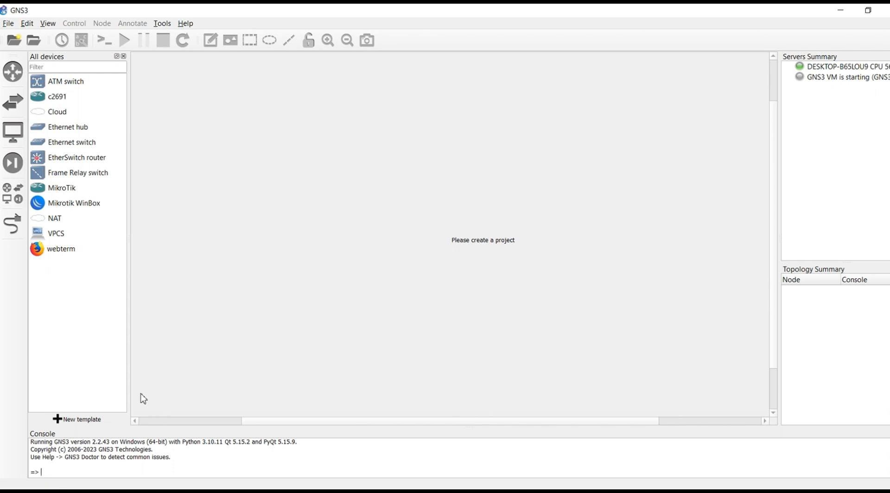
- Choose manual template creation, then start a new template under VMware VMs preferences
{"action": "left_click", "coordinate": [76, 419]}
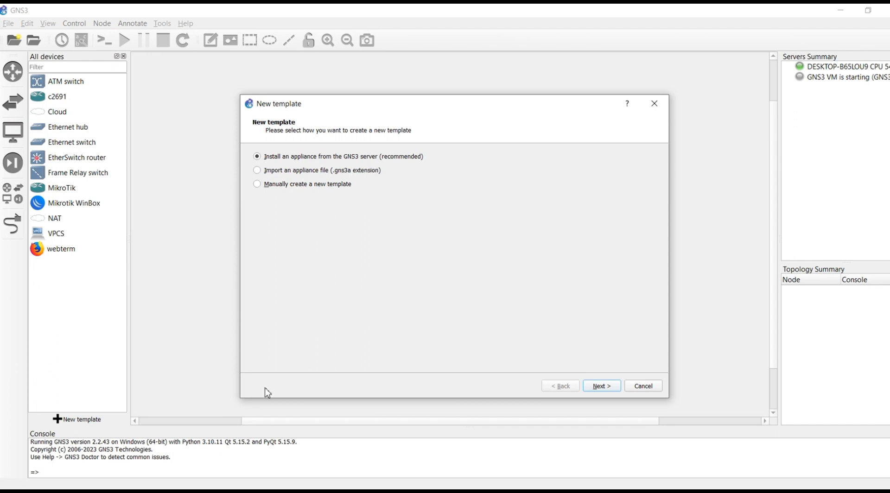
{"action": "left_click", "coordinate": [276, 186]}
{"action": "left_click", "coordinate": [601, 386]}
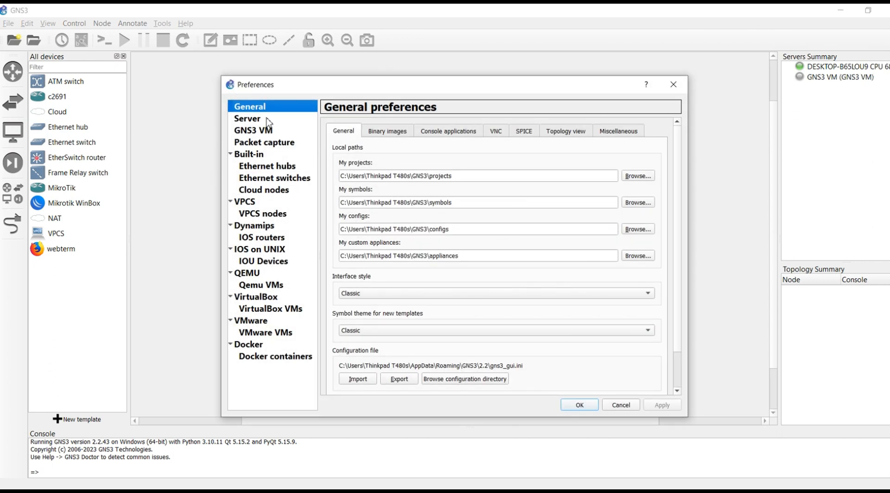
{"action": "left_click", "coordinate": [259, 321]}
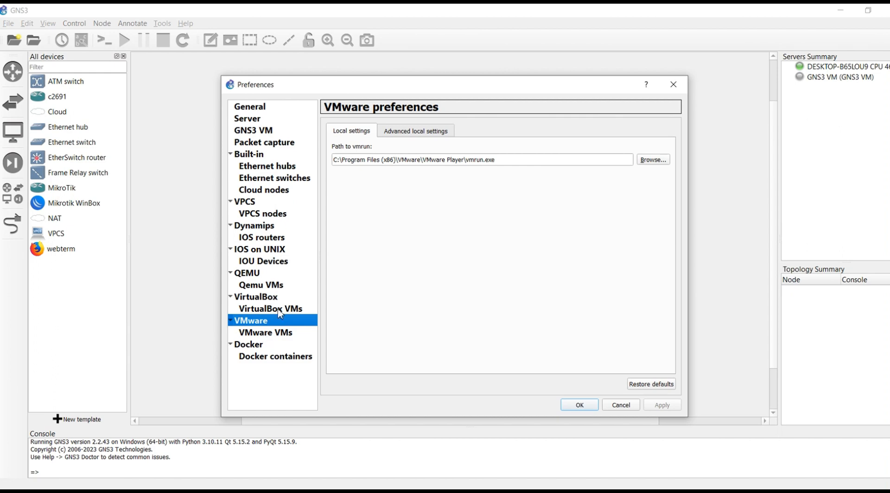
{"action": "left_click", "coordinate": [418, 135]}
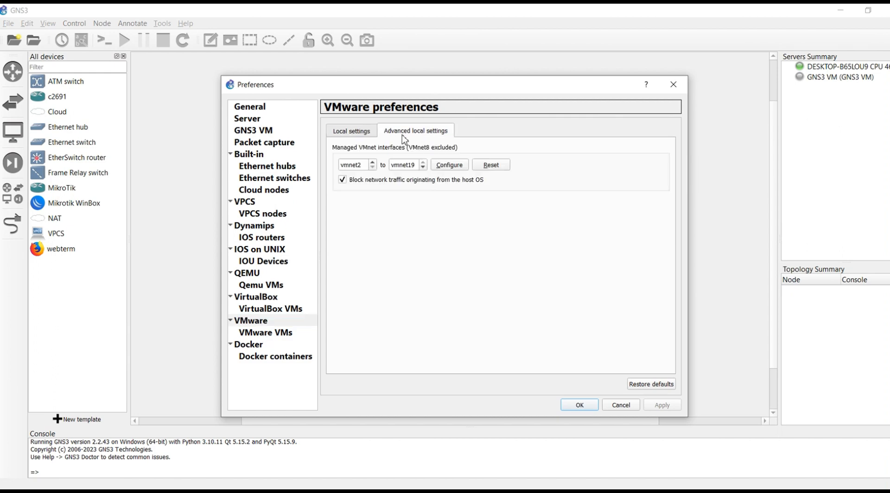
{"action": "left_click", "coordinate": [347, 135]}
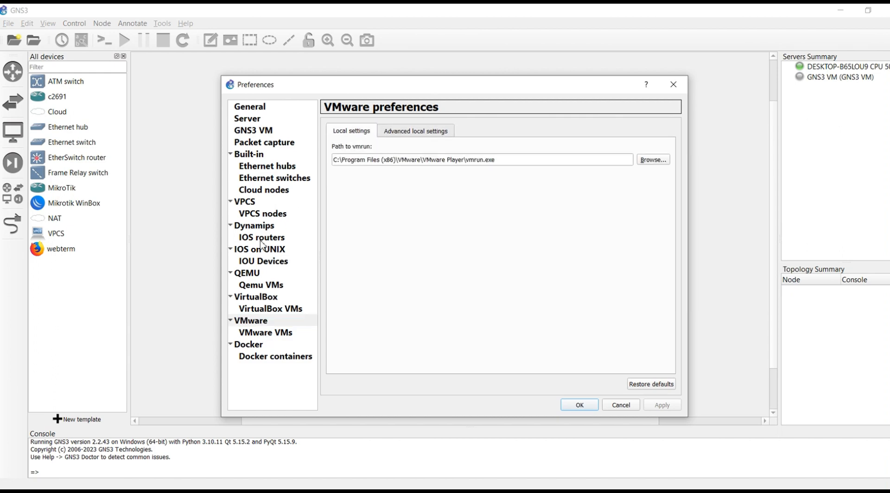
{"action": "left_click", "coordinate": [261, 337]}
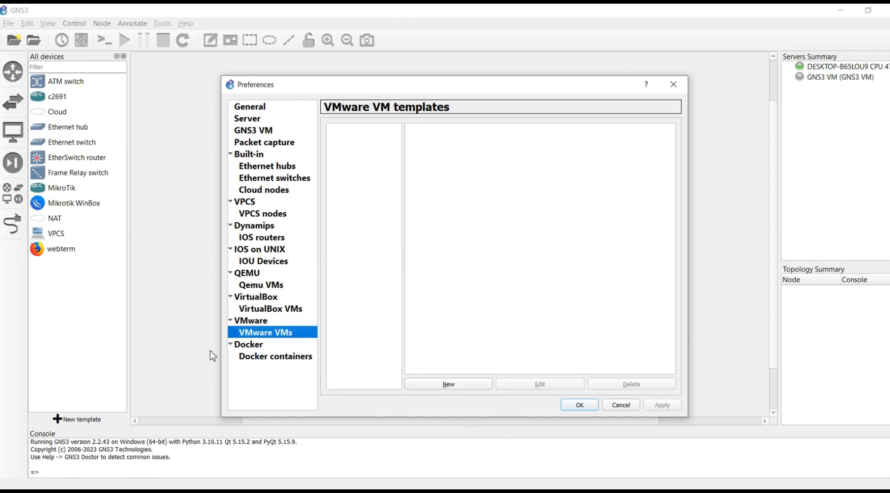
{"action": "left_click", "coordinate": [466, 385]}
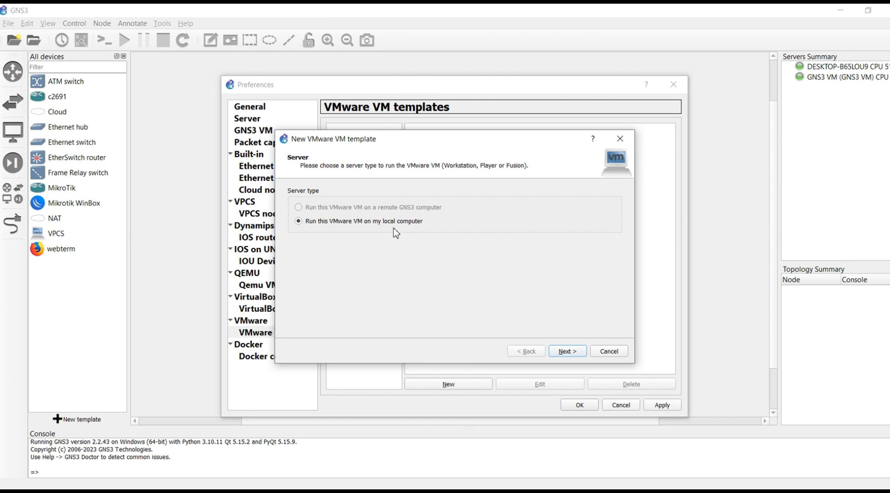
- Keep the local computer as server, pick the Windows 10 x64 VM, and finish the template
{"action": "left_click", "coordinate": [571, 354]}
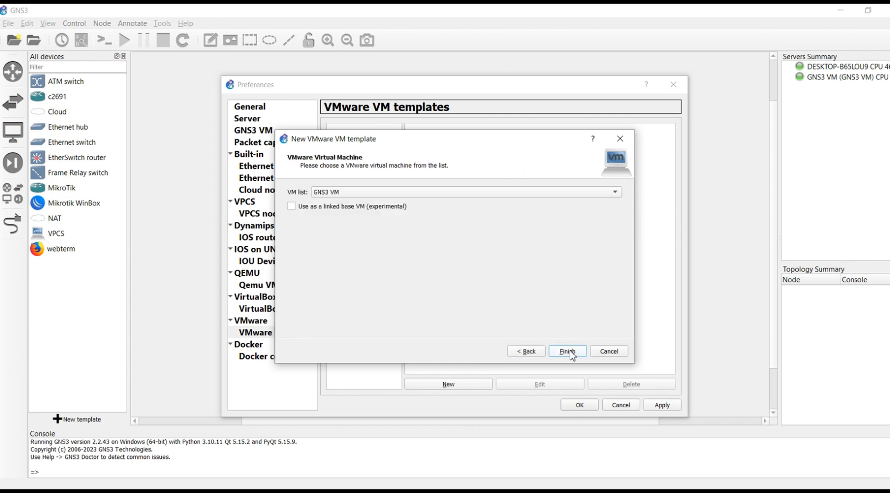
{"action": "left_click", "coordinate": [325, 195]}
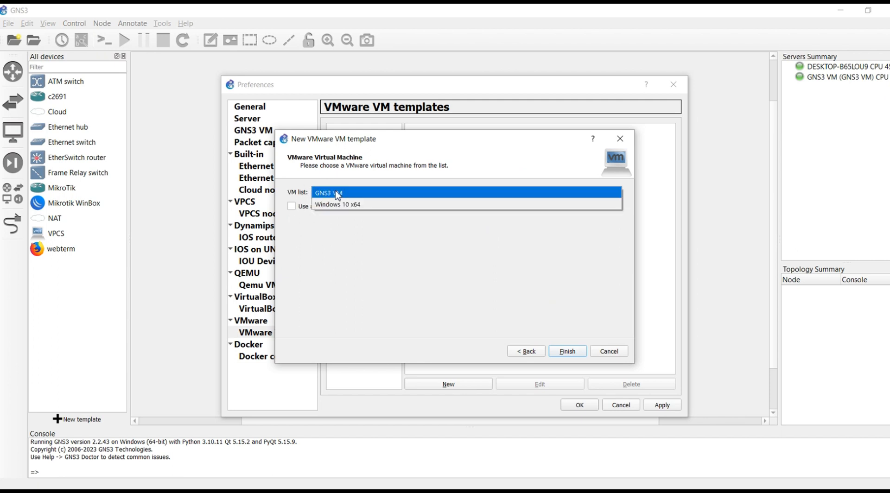
{"action": "left_click", "coordinate": [370, 210]}
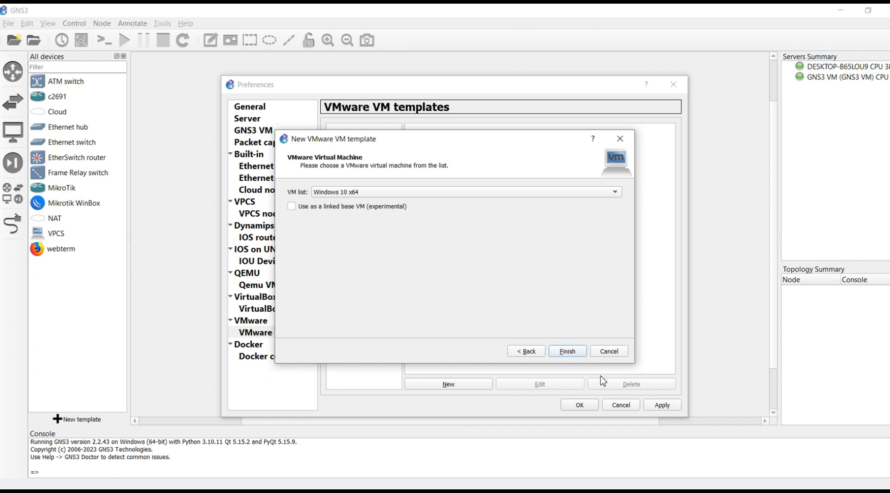
{"action": "left_click", "coordinate": [571, 354]}
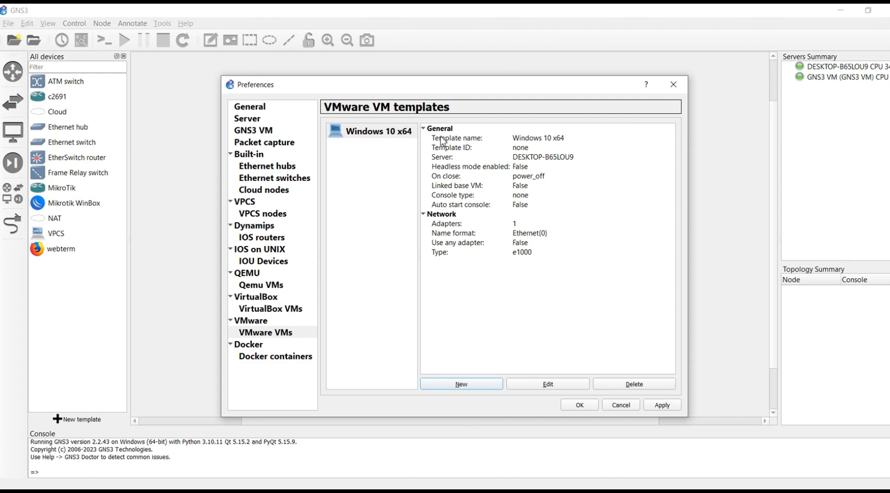
- Edit the Windows 10 x64 template and set its symbol to microsoft, filtering by 'mi'
{"action": "left_click", "coordinate": [565, 385]}
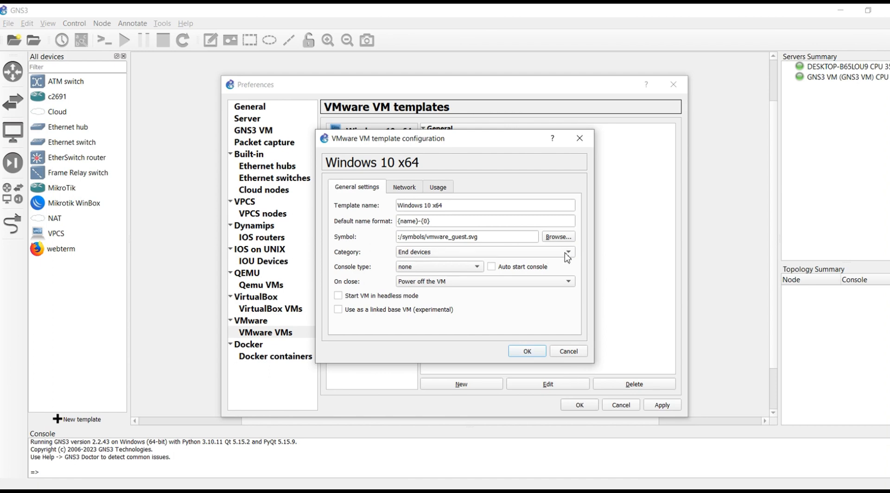
{"action": "left_click", "coordinate": [558, 236]}
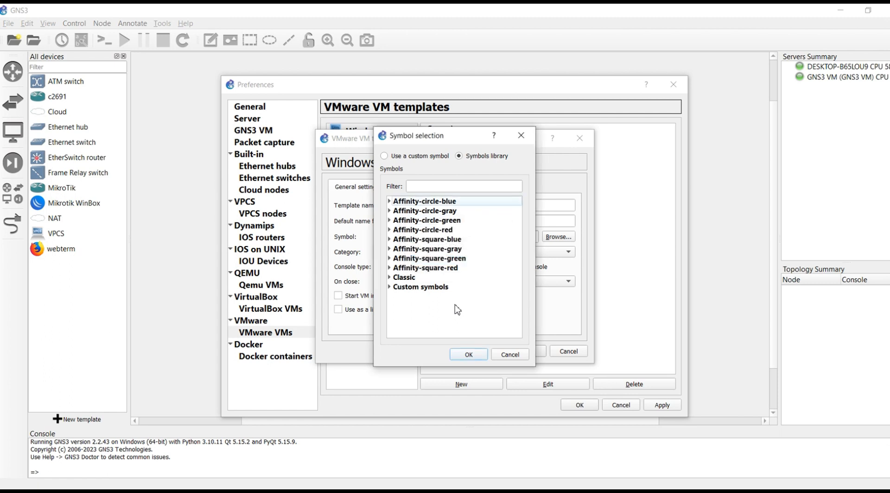
{"action": "left_click", "coordinate": [390, 278]}
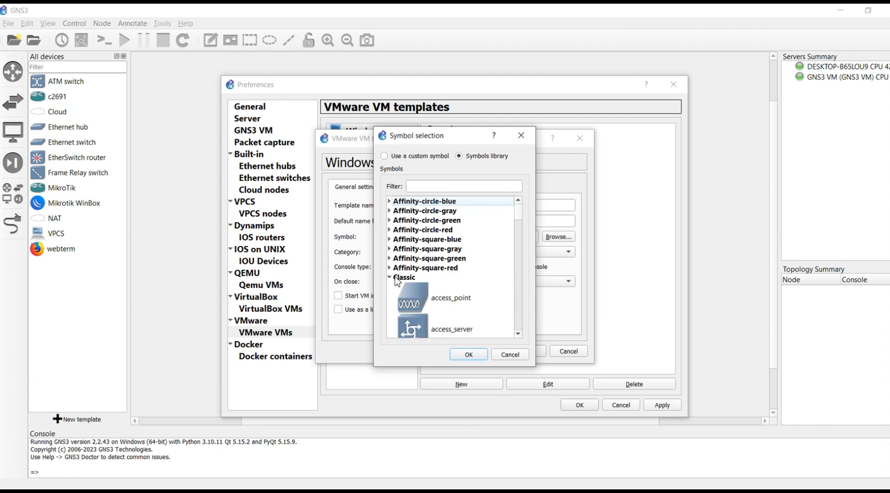
{"action": "left_click", "coordinate": [444, 187]}
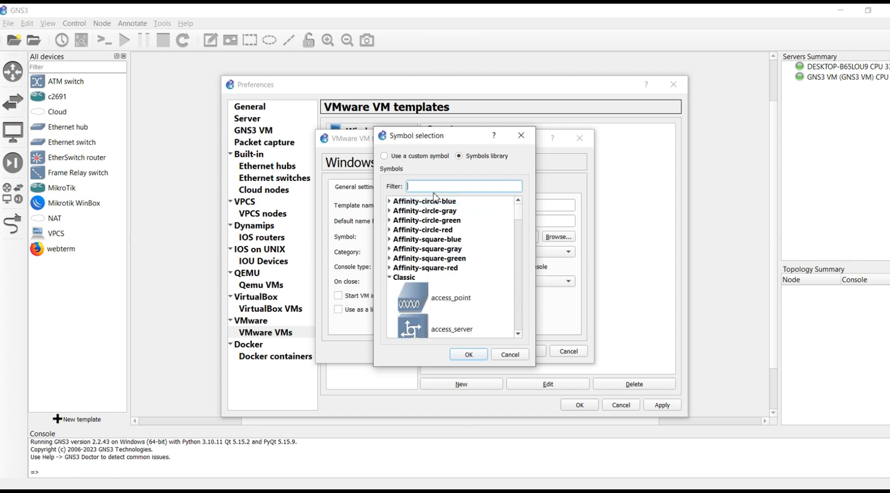
{"action": "type", "text": "mic"}
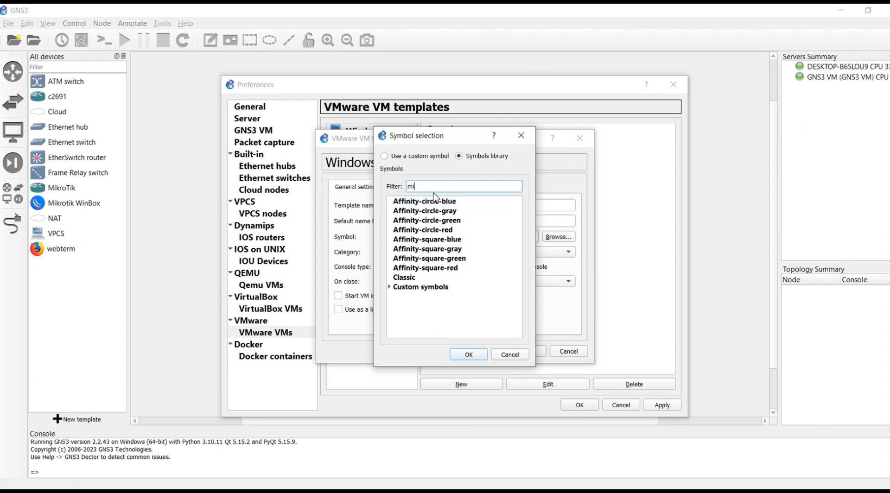
{"action": "left_click", "coordinate": [389, 287]}
{"action": "left_click", "coordinate": [435, 306]}
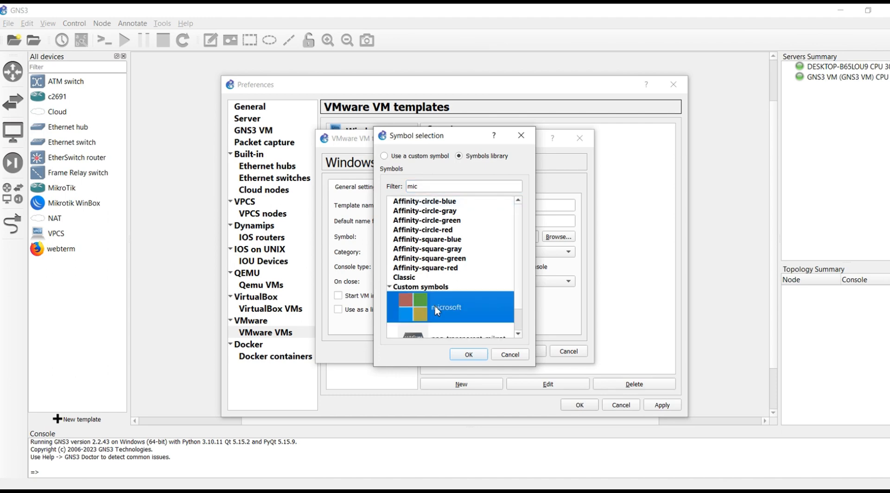
{"action": "left_click", "coordinate": [468, 354]}
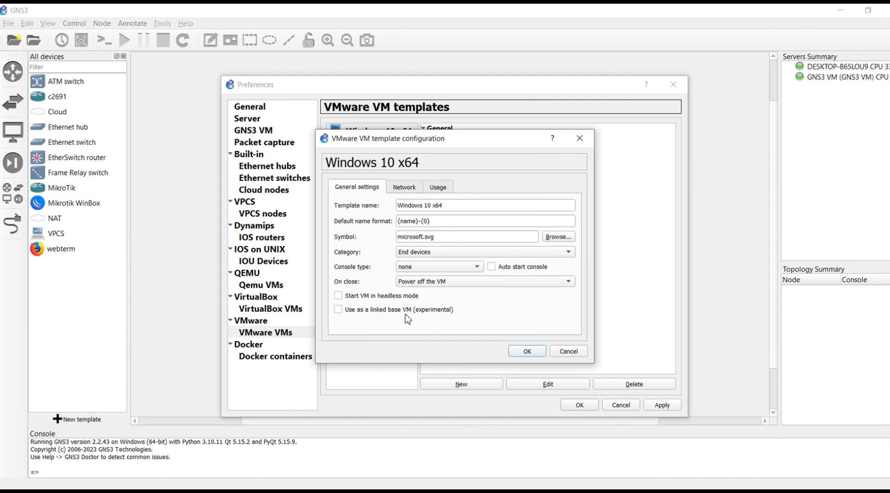
{"action": "left_click", "coordinate": [408, 187]}
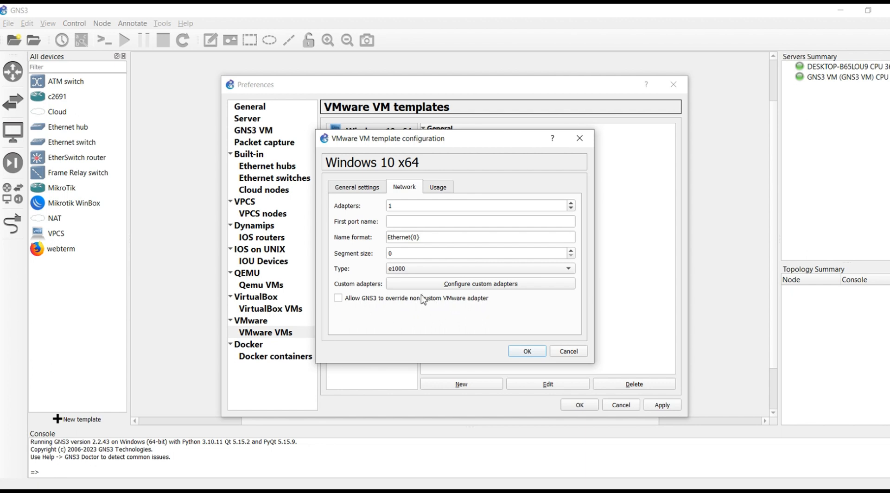
- Allow GNS3 to override the non-custom VMware adapter, then save and apply the template
{"action": "left_click", "coordinate": [338, 299]}
{"action": "left_click_drag", "start_coordinate": [447, 131], "coordinate": [514, 167]}
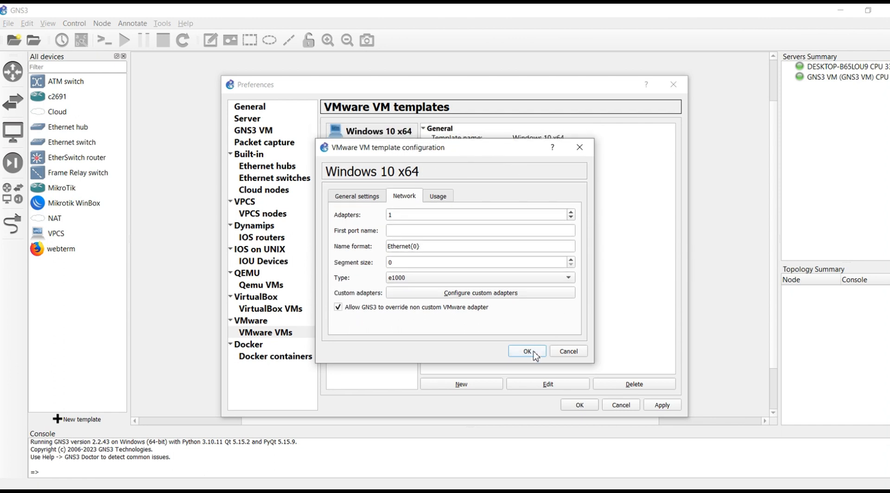
{"action": "left_click", "coordinate": [527, 351]}
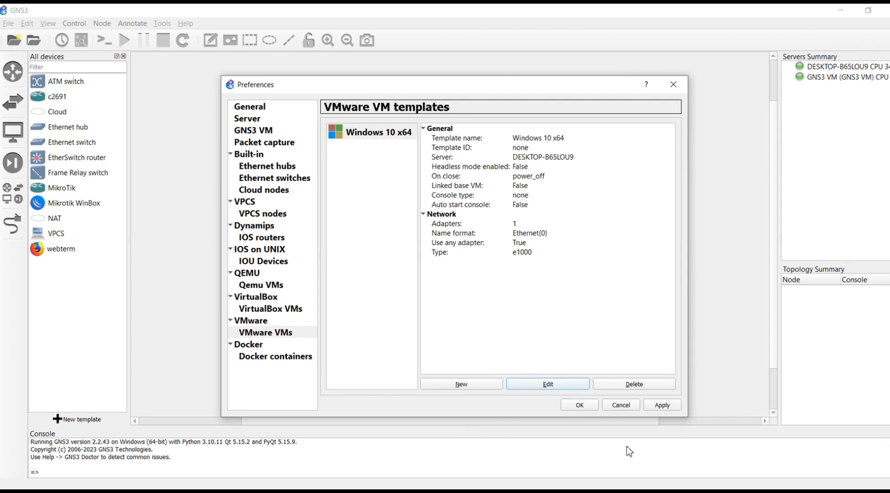
{"action": "left_click", "coordinate": [661, 407]}
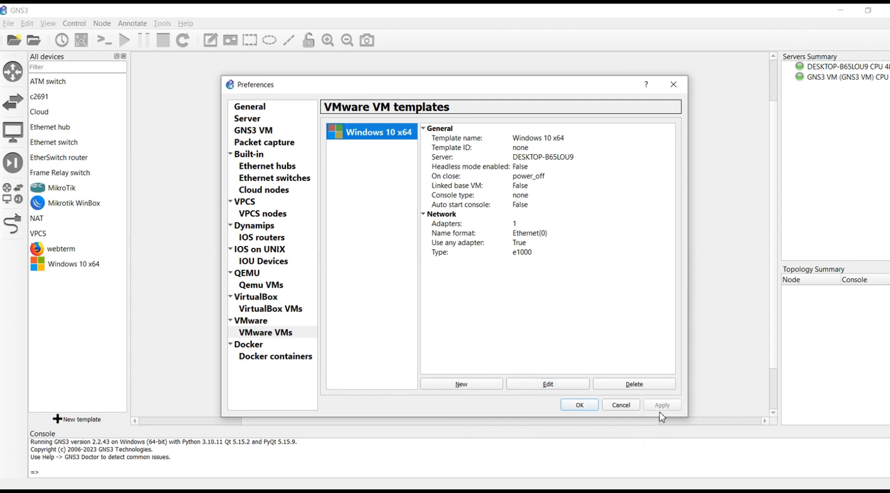
{"action": "left_click", "coordinate": [578, 410]}
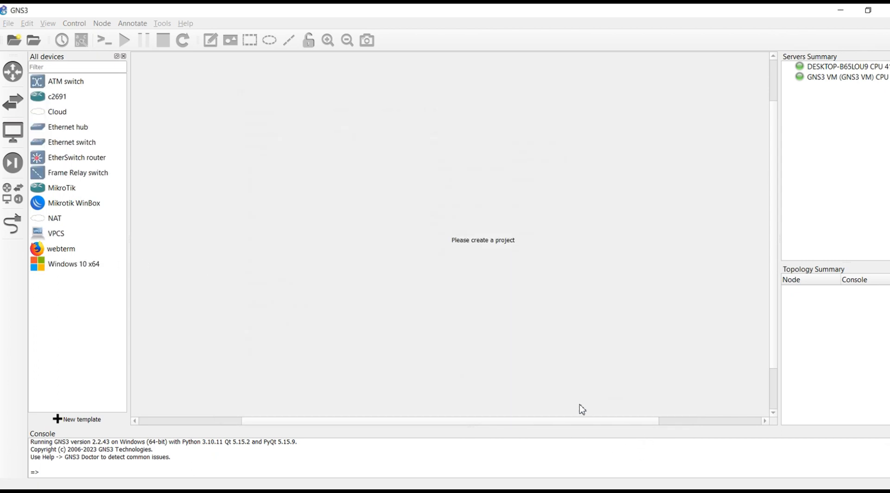
- Create a new blank project named untitled4
{"action": "left_click", "coordinate": [70, 265]}
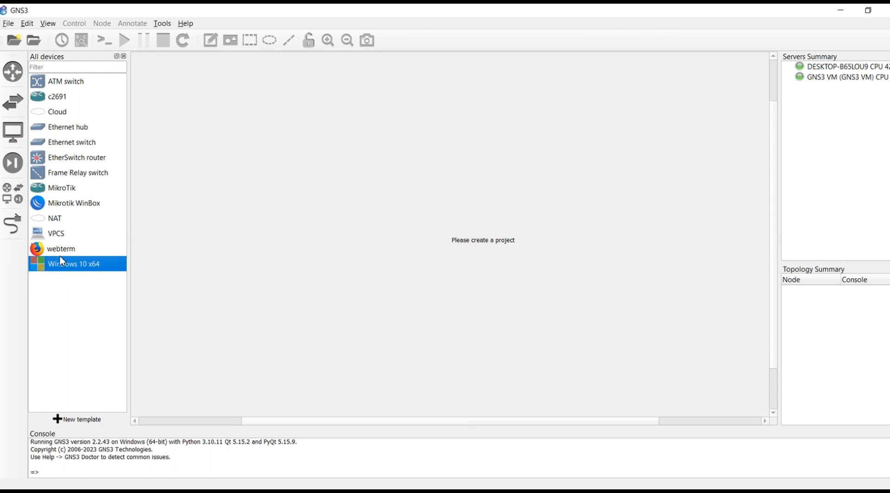
{"action": "left_click", "coordinate": [8, 23]}
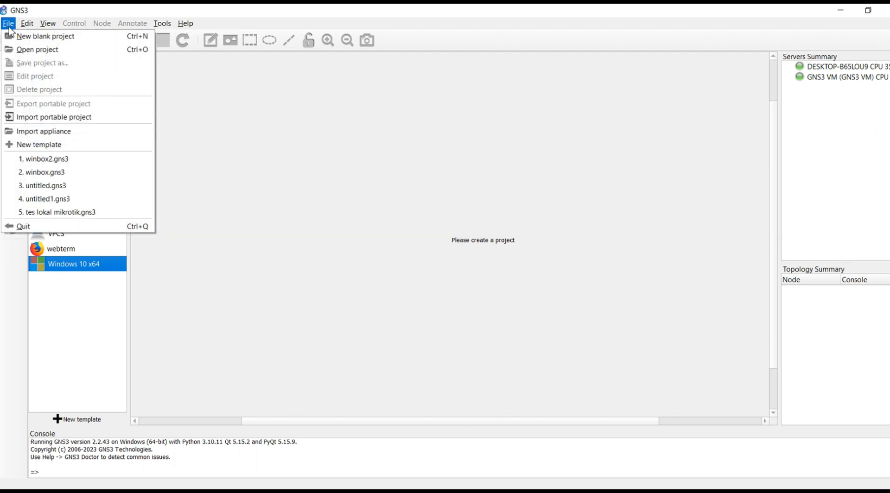
{"action": "left_click", "coordinate": [74, 40]}
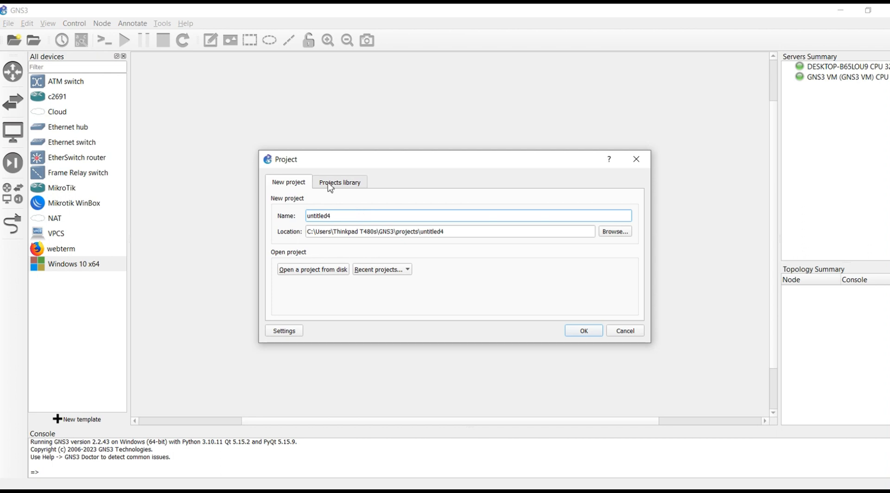
{"action": "left_click", "coordinate": [580, 332]}
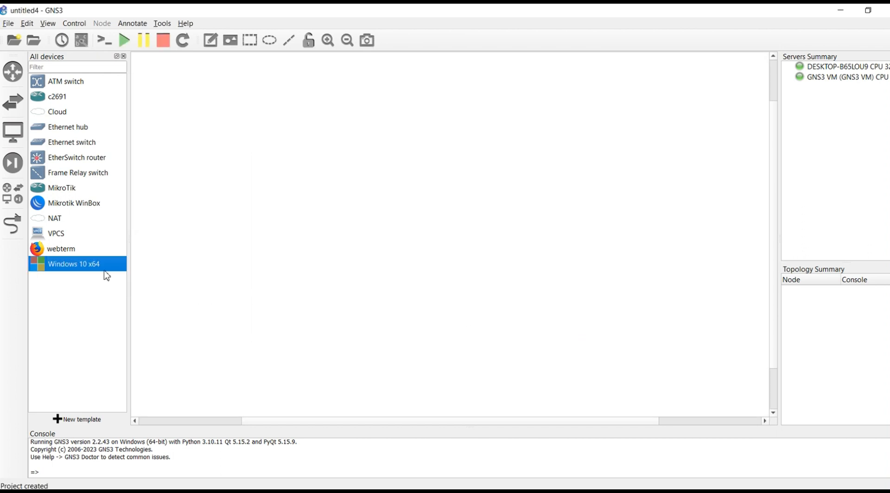
- Place a Windows 10 x64 node, Windows10x64-1, on the canvas and bring up its actions
{"action": "left_click_drag", "start_coordinate": [60, 266], "coordinate": [423, 217]}
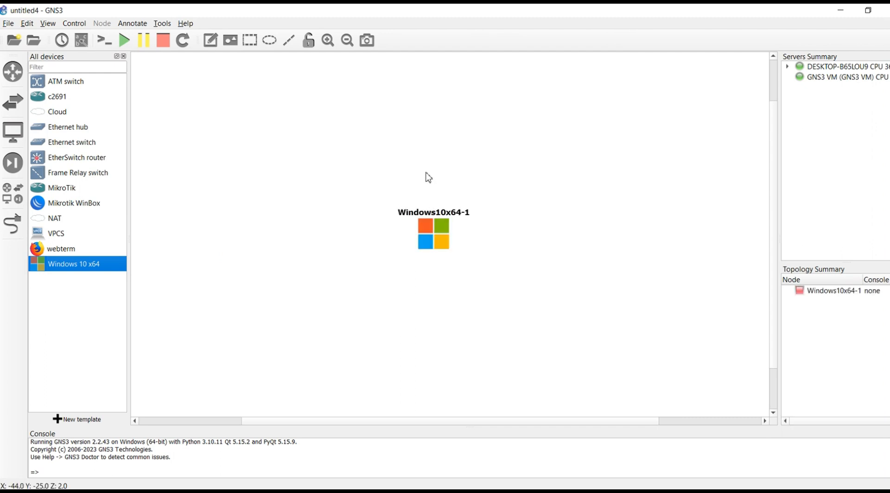
{"action": "left_click", "coordinate": [834, 291]}
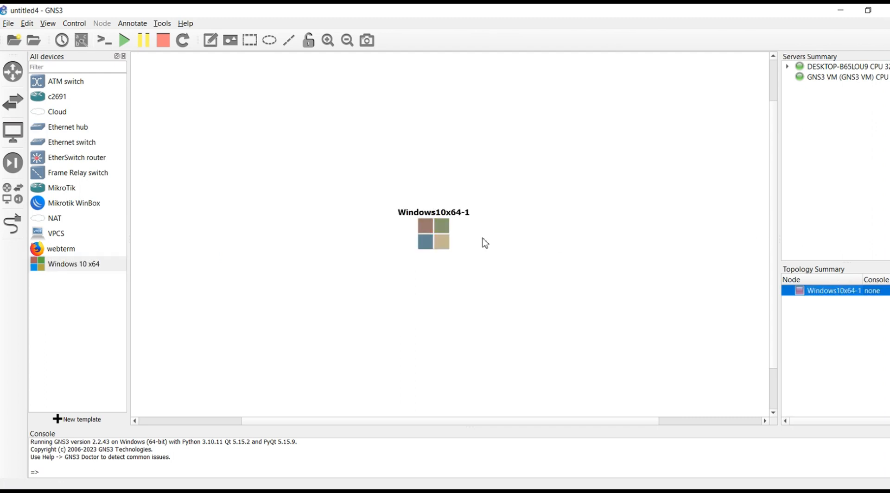
{"action": "right_click", "coordinate": [443, 241]}
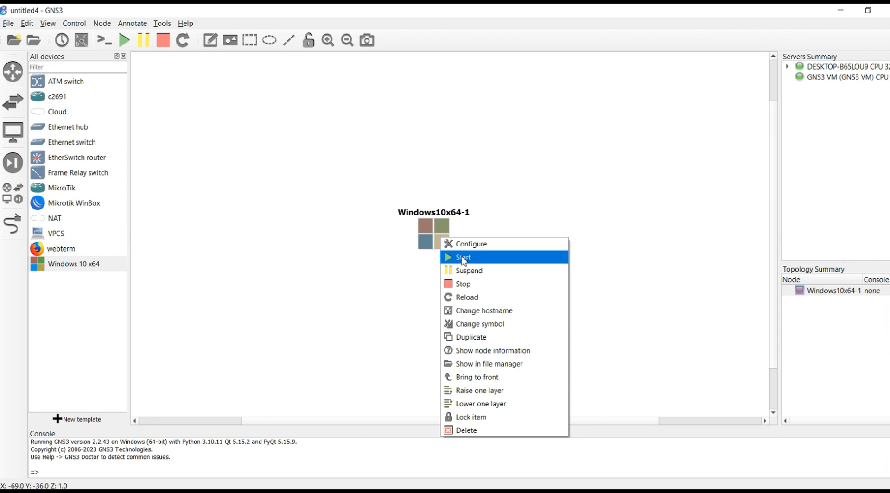
- Start the Windows10x64-1 node and answer Yes to keep retrying the missing sata0:1 device
{"action": "left_click", "coordinate": [463, 258]}
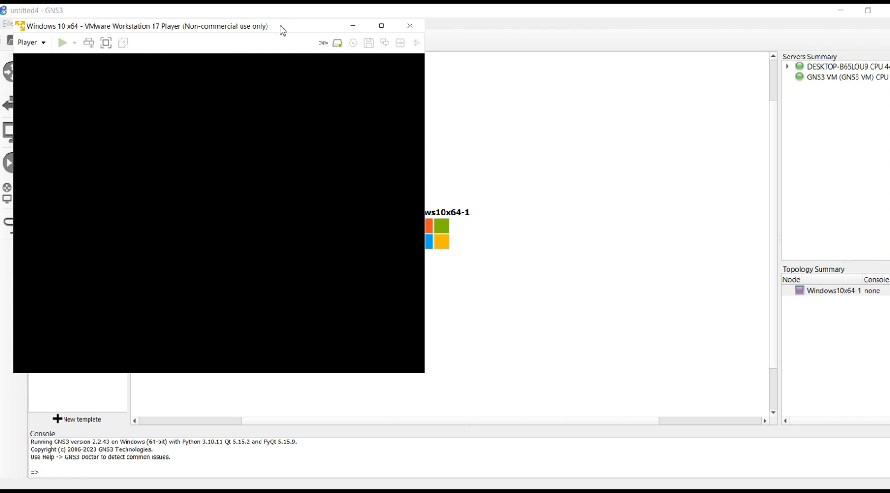
{"action": "left_click_drag", "start_coordinate": [286, 26], "coordinate": [620, 98]}
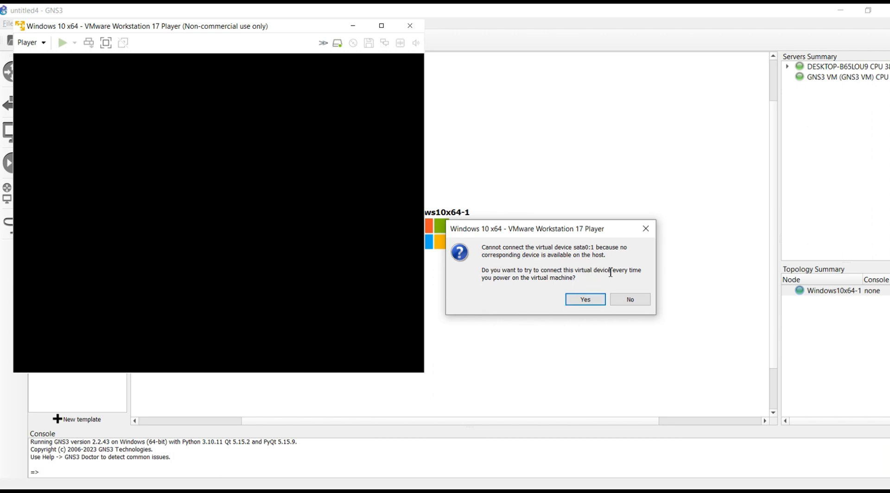
{"action": "left_click", "coordinate": [584, 301]}
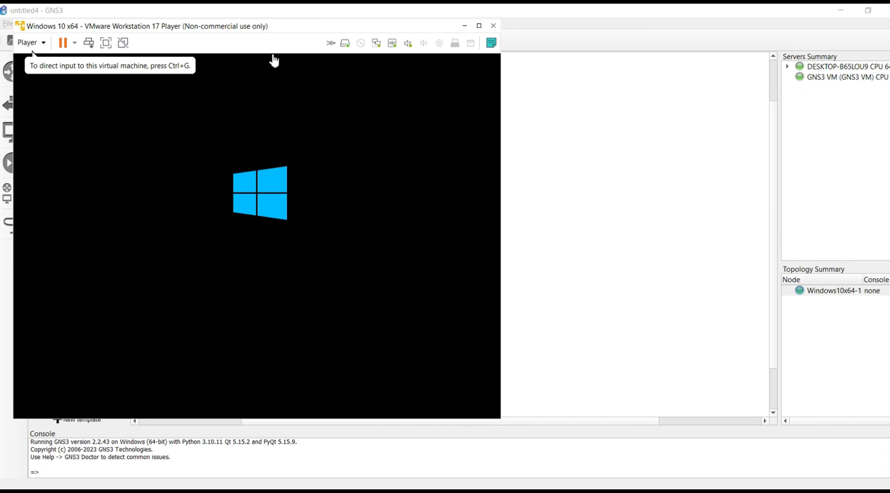
- Move the VMware Player window aside while Windows boots, and shift the Windows10x64-1 node to the upper left
{"action": "left_click_drag", "start_coordinate": [259, 27], "coordinate": [517, 35]}
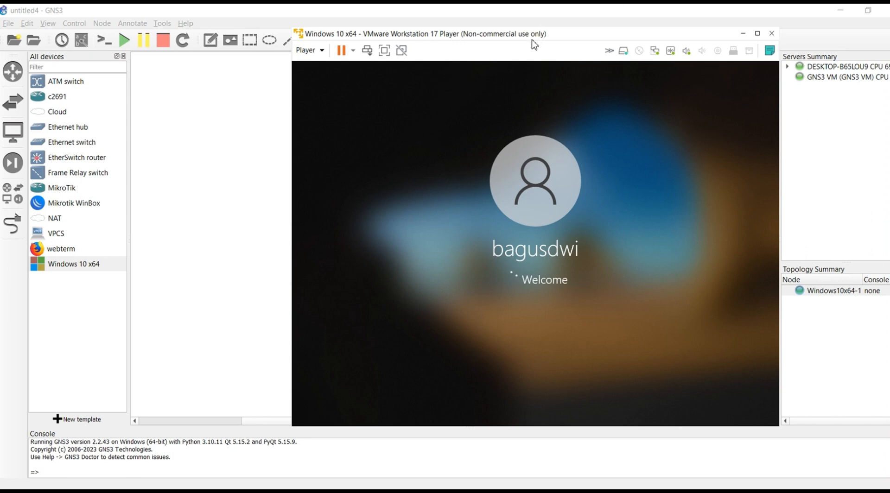
{"action": "left_click_drag", "start_coordinate": [531, 37], "coordinate": [677, 76]}
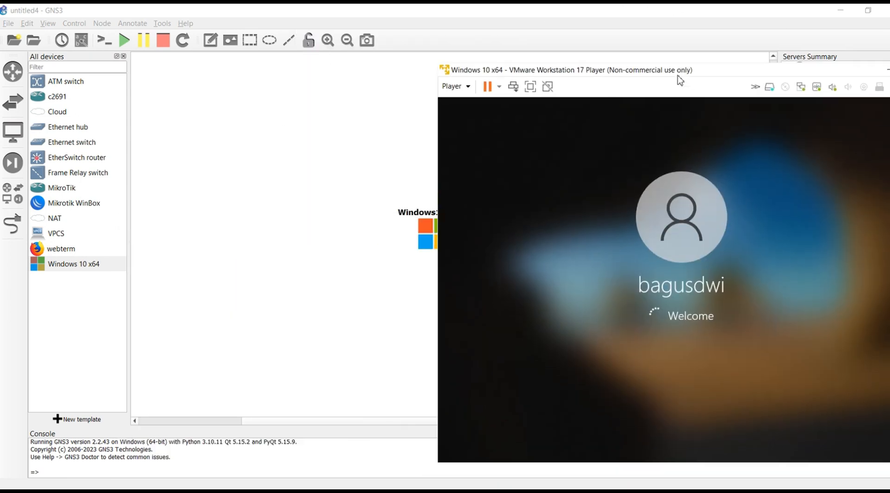
{"action": "left_click_drag", "start_coordinate": [427, 242], "coordinate": [209, 284]}
{"action": "left_click", "coordinate": [672, 163]}
{"action": "left_click_drag", "start_coordinate": [712, 73], "coordinate": [556, 42]}
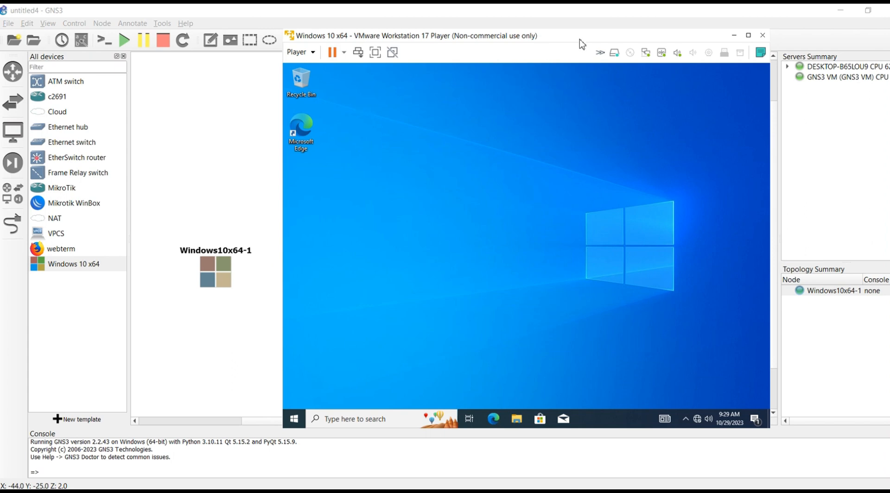
{"action": "left_click_drag", "start_coordinate": [223, 275], "coordinate": [193, 254]}
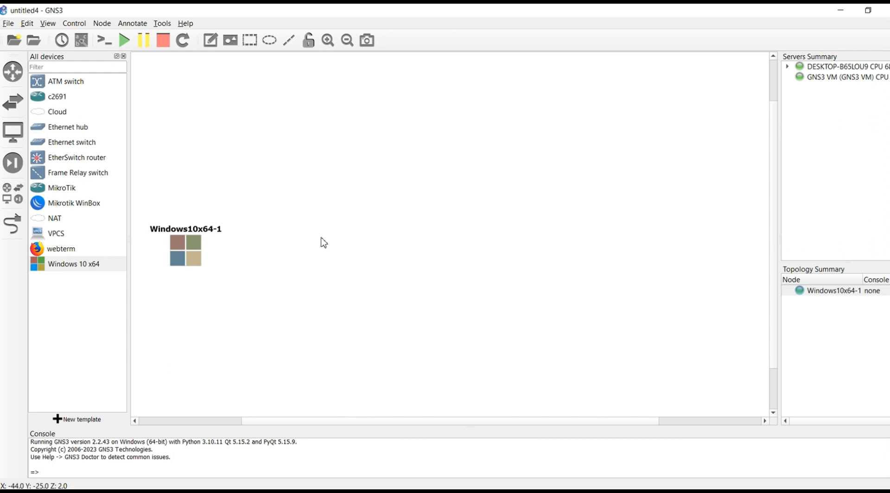
- Nudge the Windows10x64-1 node slightly, then bring the Windows 10 guest window forward and focus it
{"action": "left_click_drag", "start_coordinate": [182, 251], "coordinate": [189, 245]}
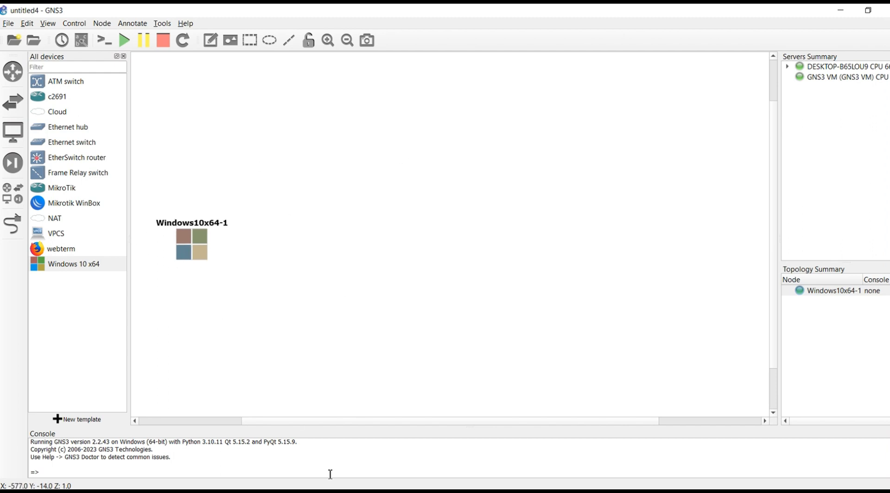
{"action": "left_click", "coordinate": [330, 491]}
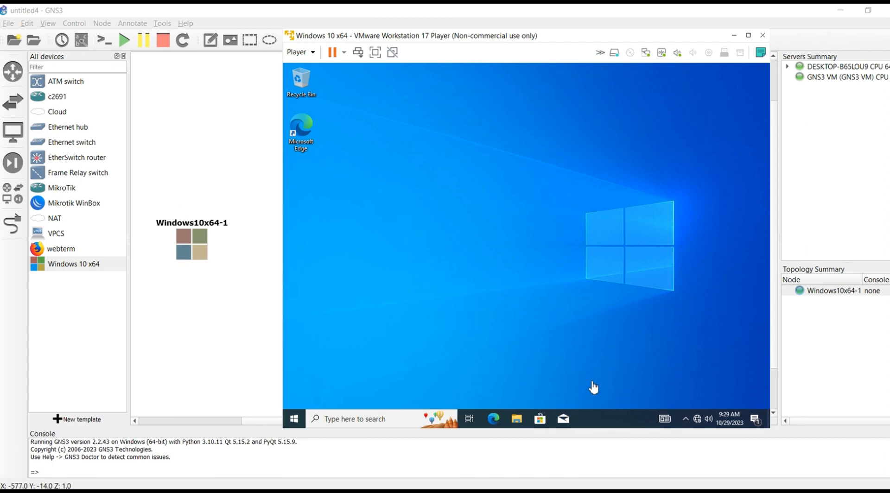
{"action": "left_click", "coordinate": [699, 422]}
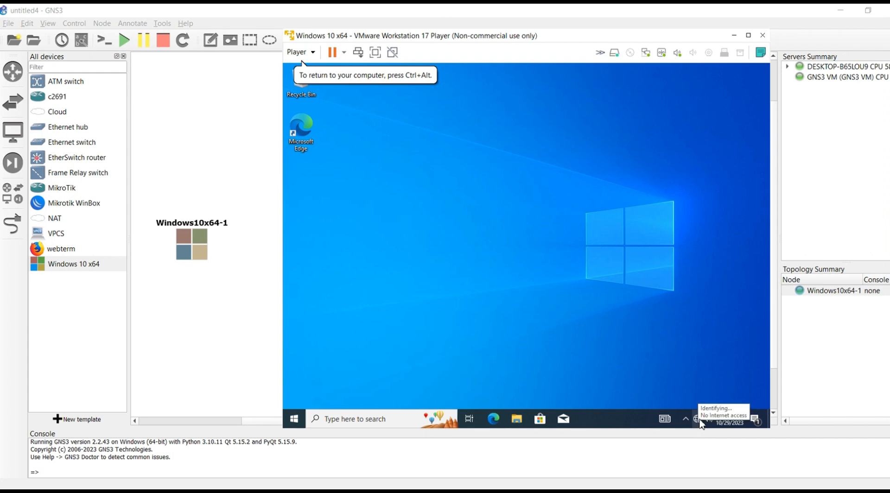
- Check the guest's taskbar network status showing no Internet, then close the flyout
{"action": "left_click", "coordinate": [695, 419]}
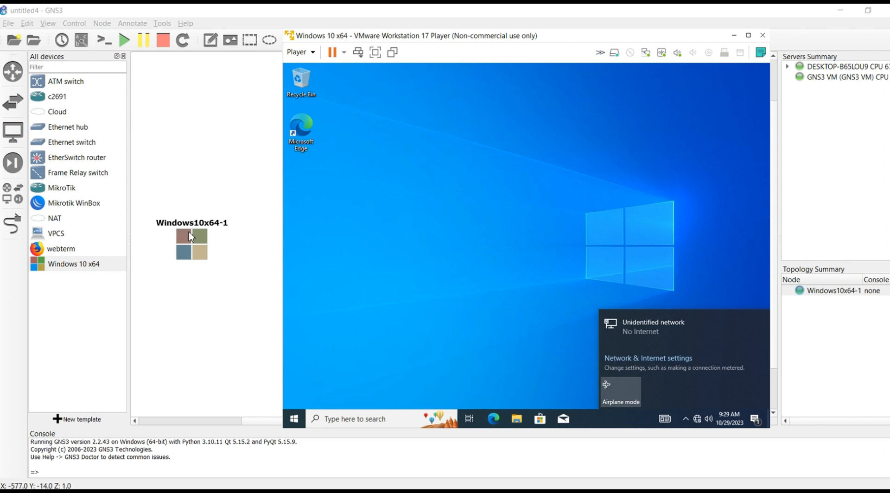
{"action": "left_click", "coordinate": [427, 202]}
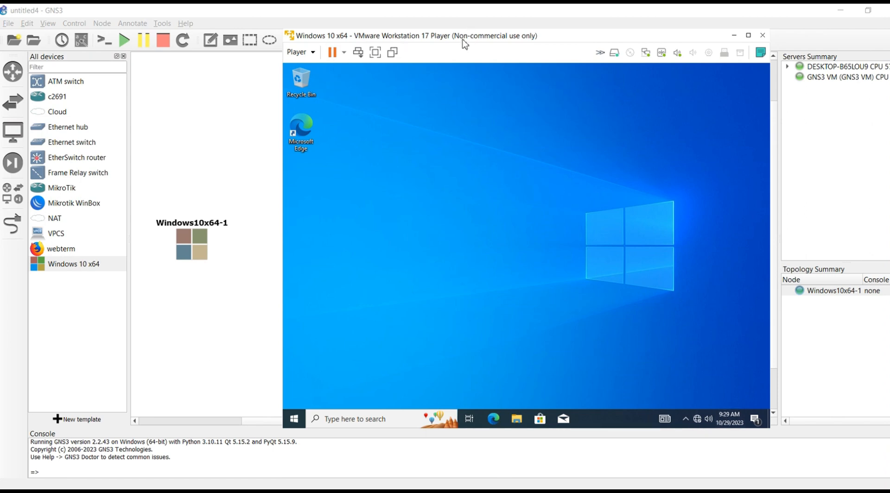
{"action": "left_click_drag", "start_coordinate": [466, 41], "coordinate": [487, 43]}
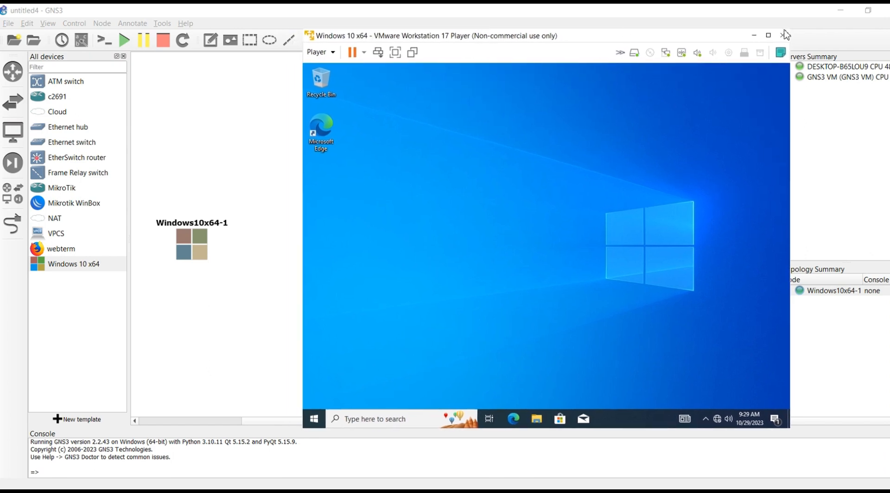